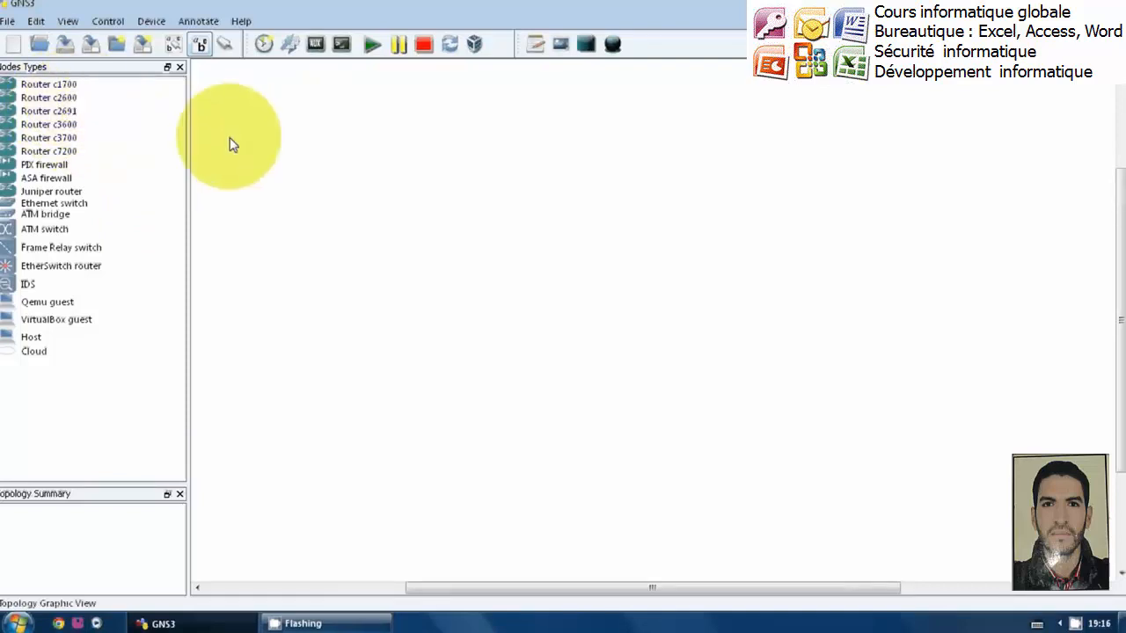
- Add a c2600 router to the upper middle of the empty topology
drag(52, 98, 616, 211)
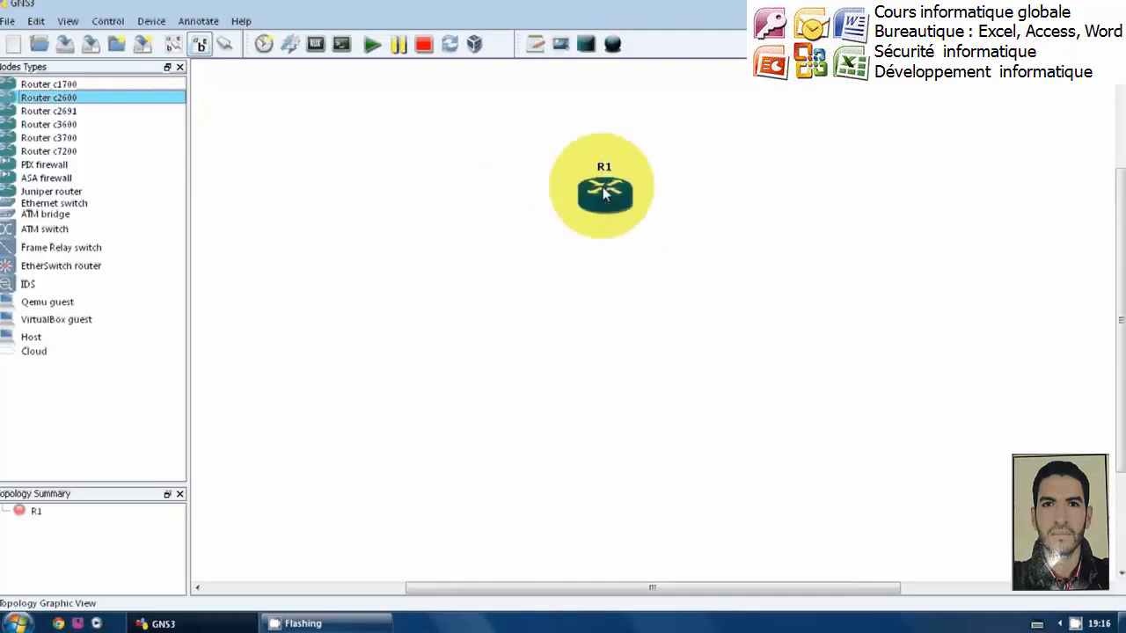
click(614, 196)
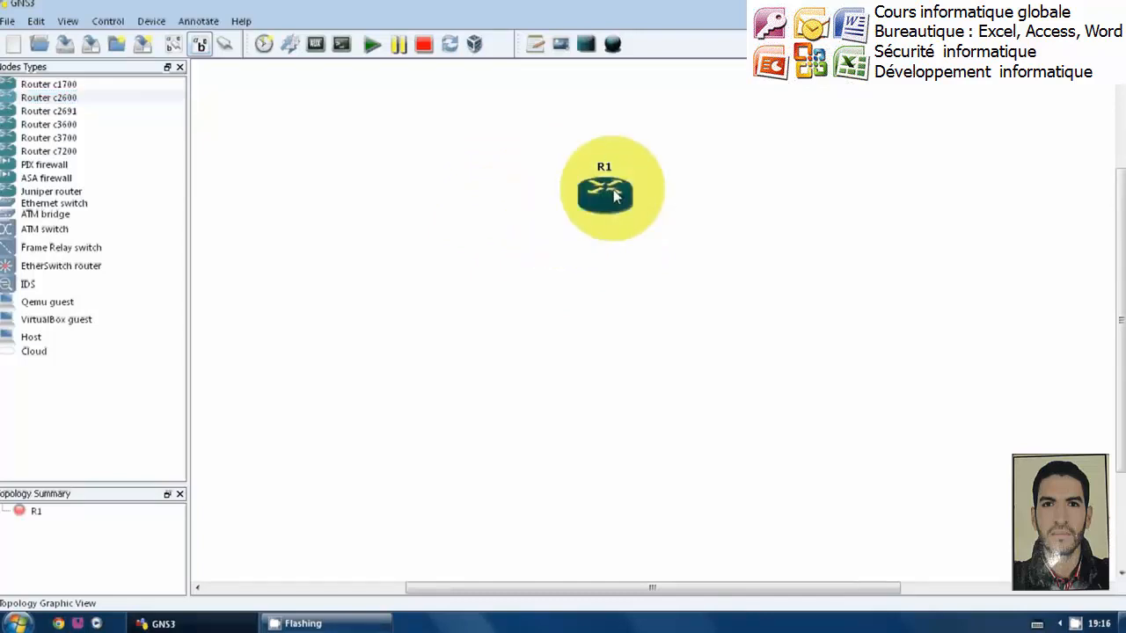
mouse_move(614, 196)
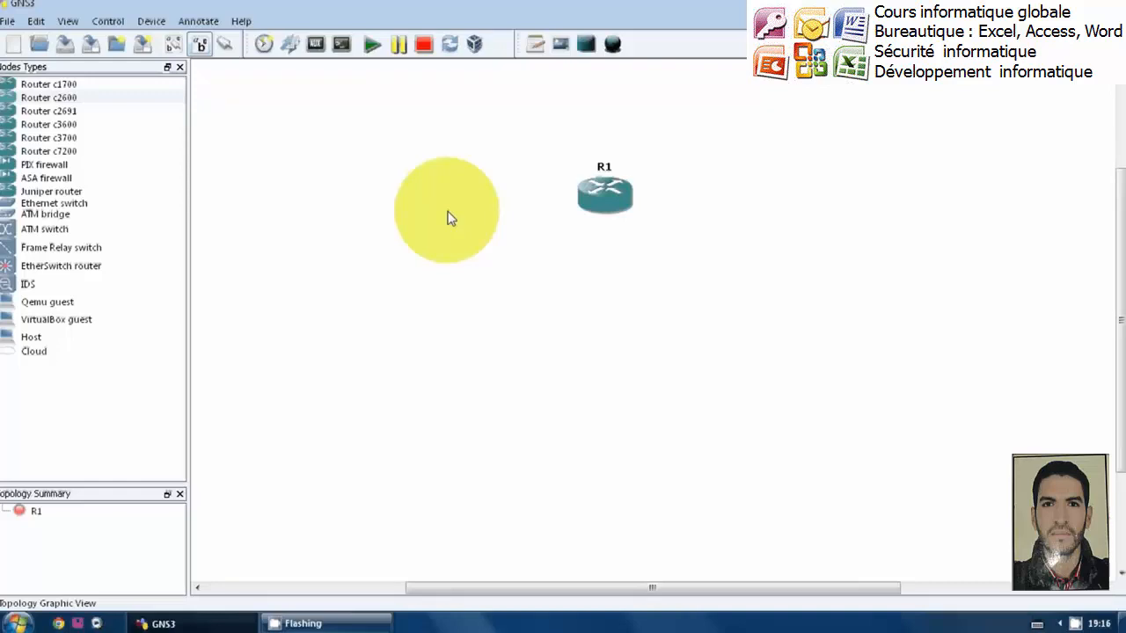
- Review the registered C2600-AD.BIN image's settings under IOS images and hypervisors, including platform, model, Idle PC and RAM
click(35, 21)
click(66, 113)
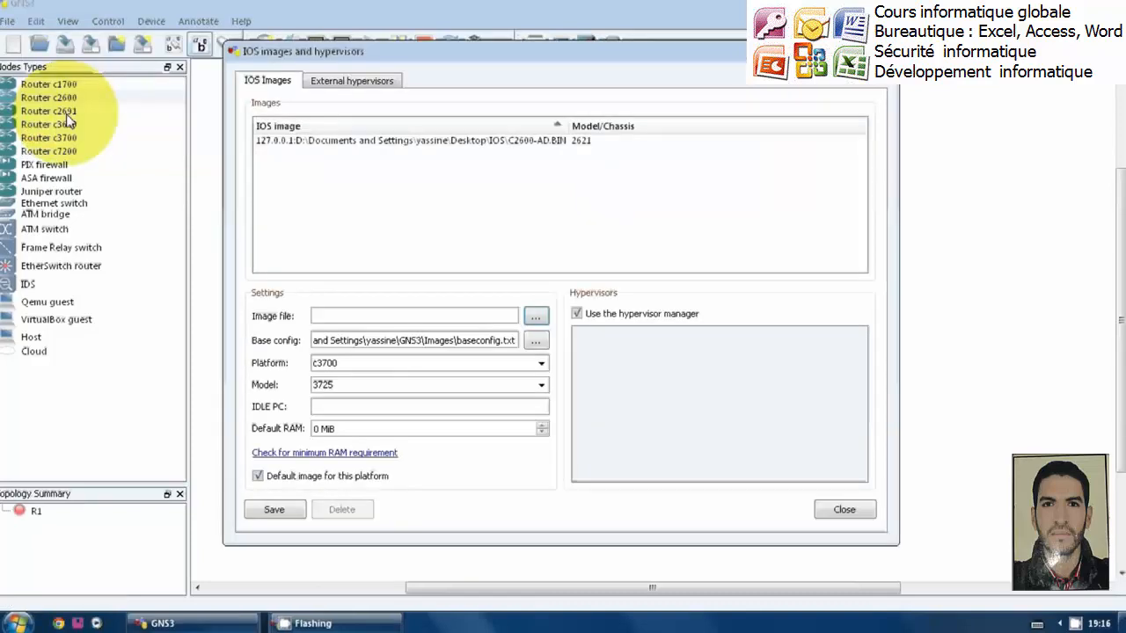
click(536, 320)
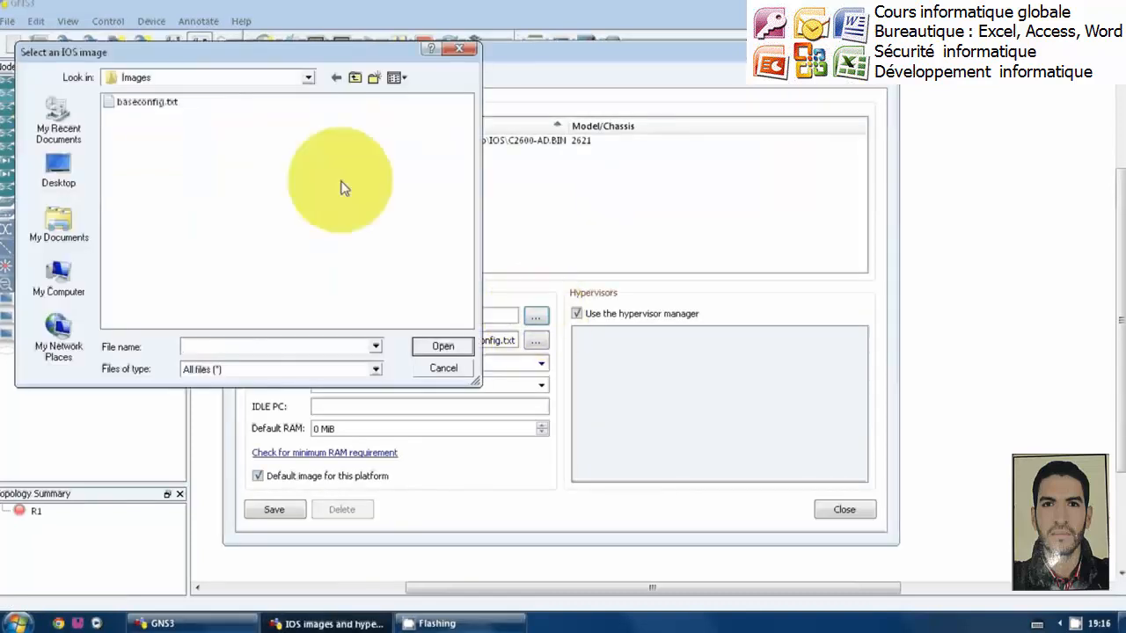
click(459, 49)
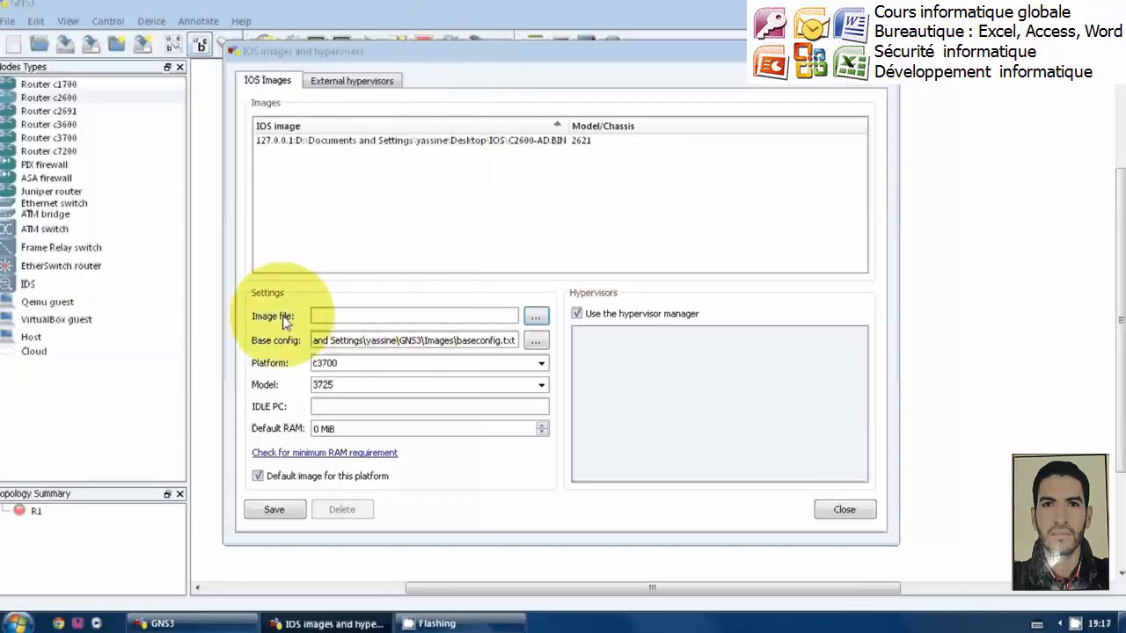
click(372, 140)
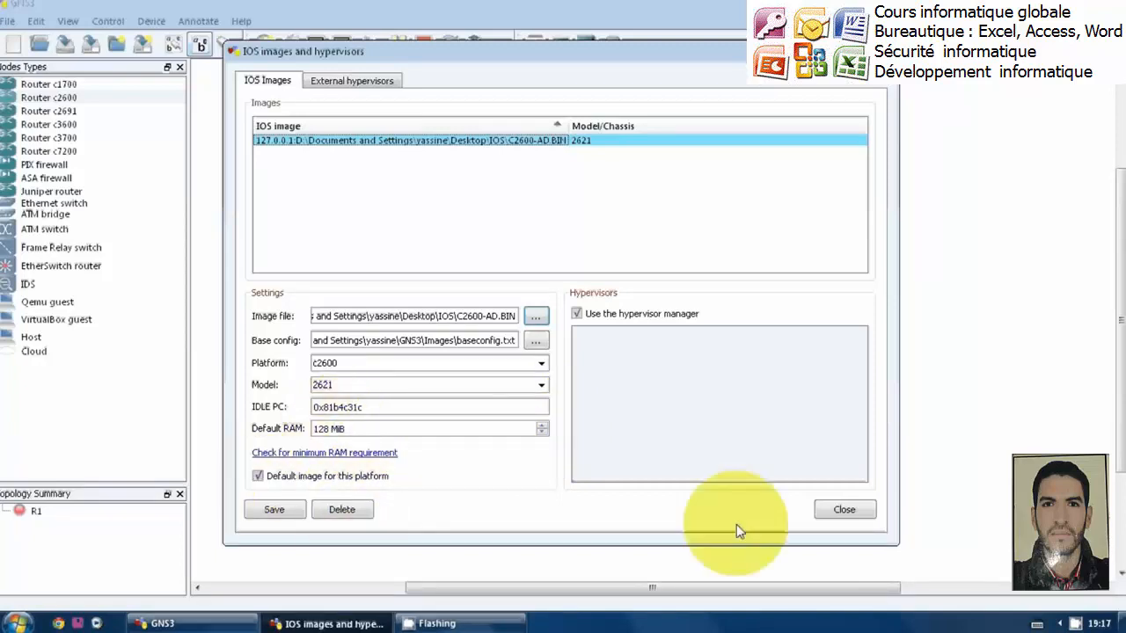
click(842, 510)
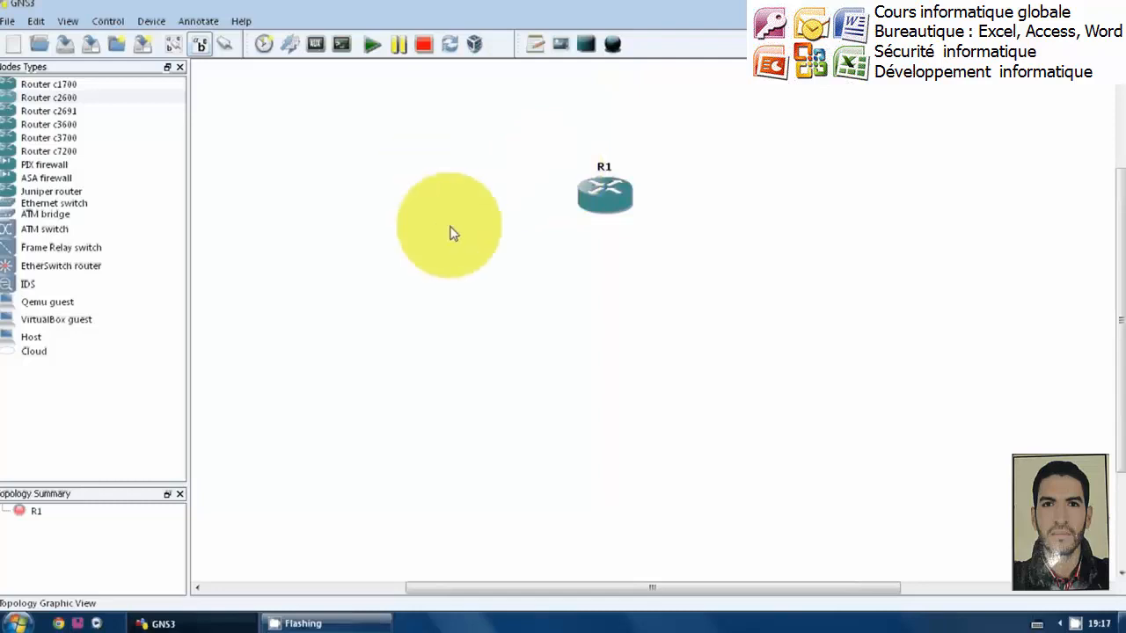
- Start router R1, compute its Idle PC values and apply 0x81543bdc
right_click(600, 190)
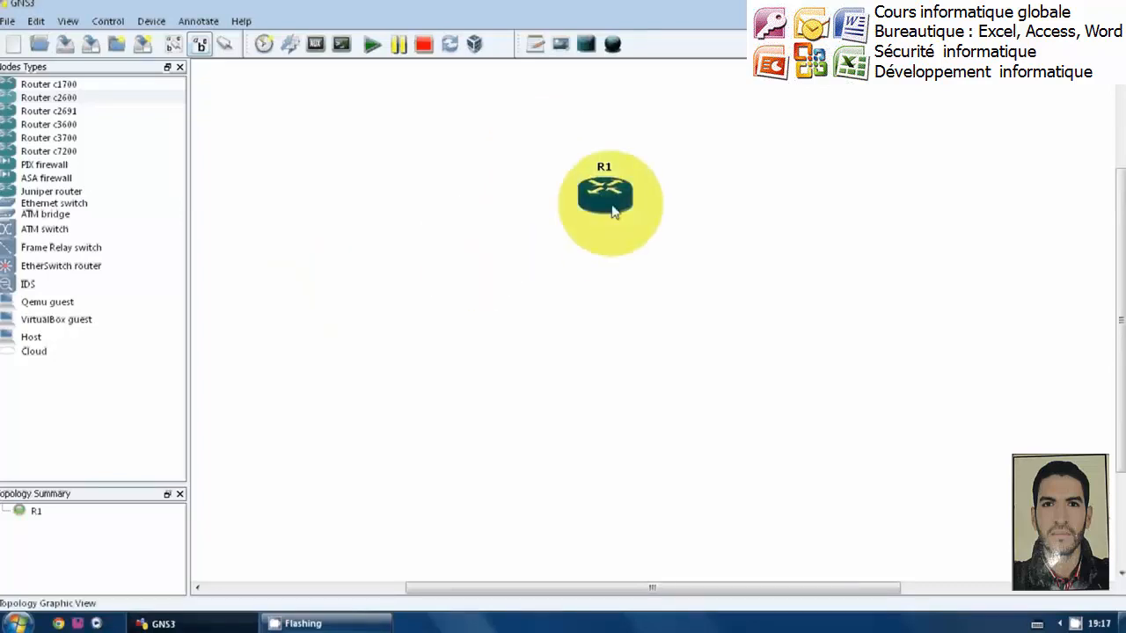
mouse_move(613, 209)
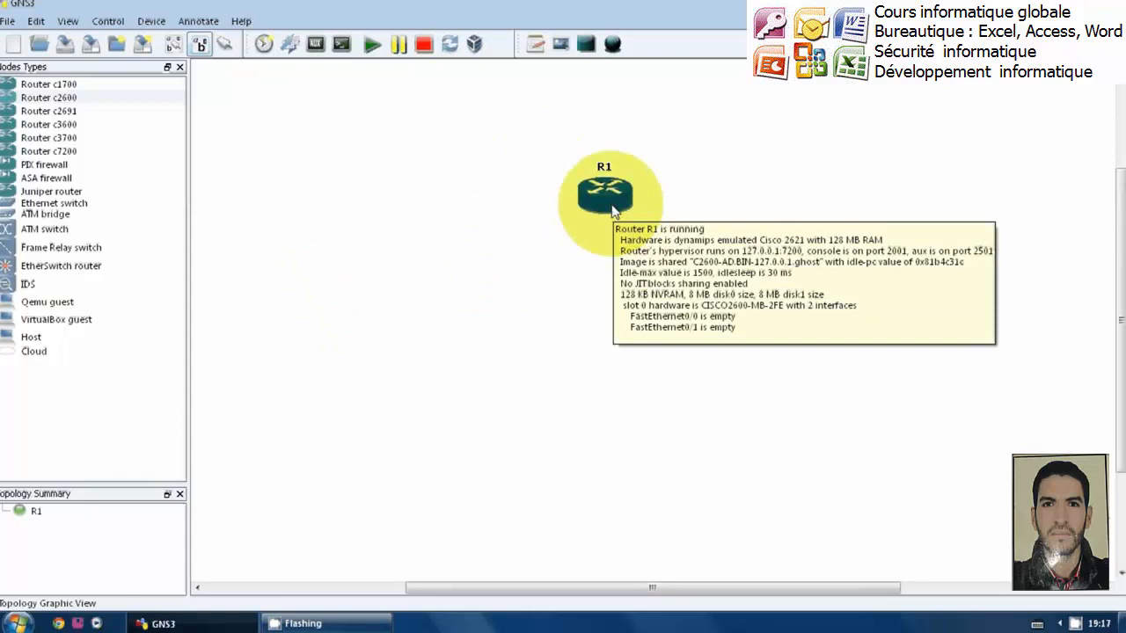
right_click(611, 186)
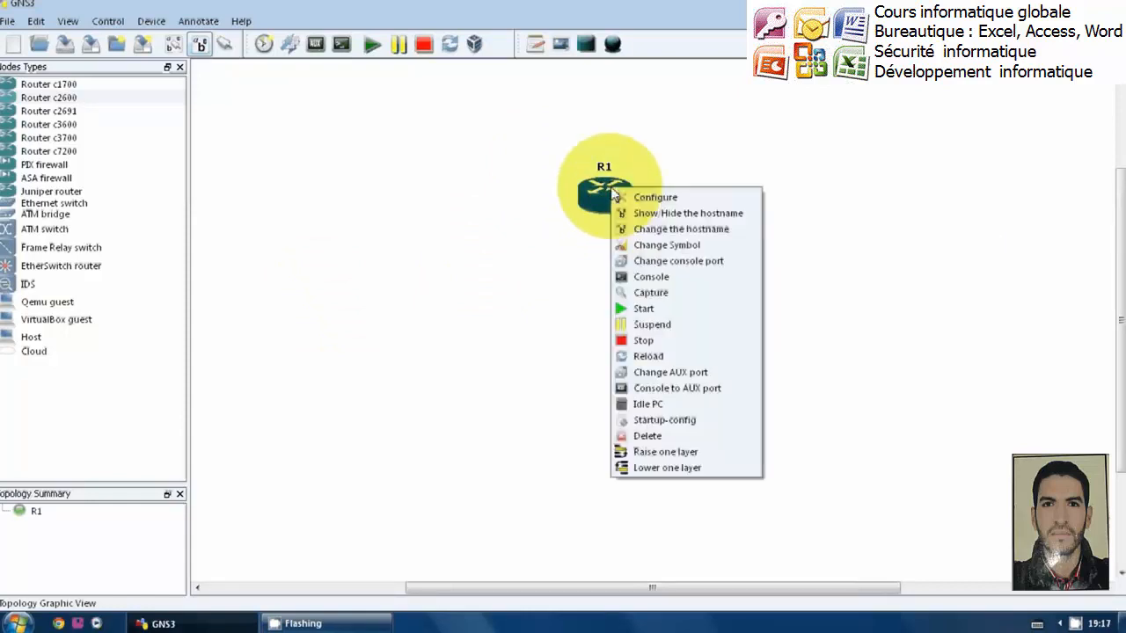
click(642, 406)
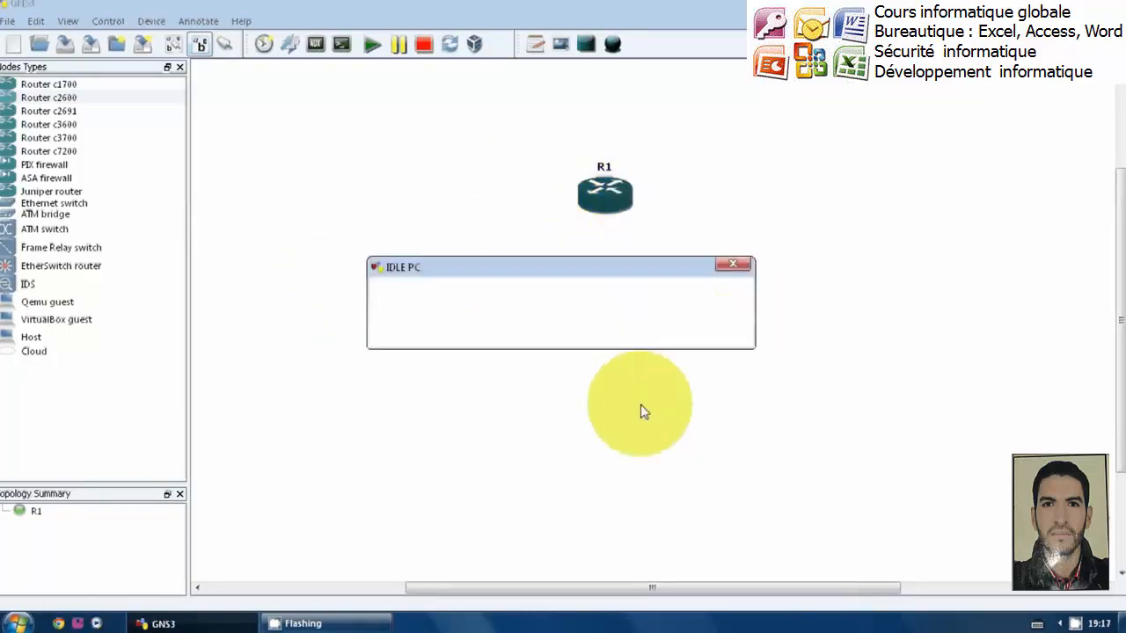
click(534, 325)
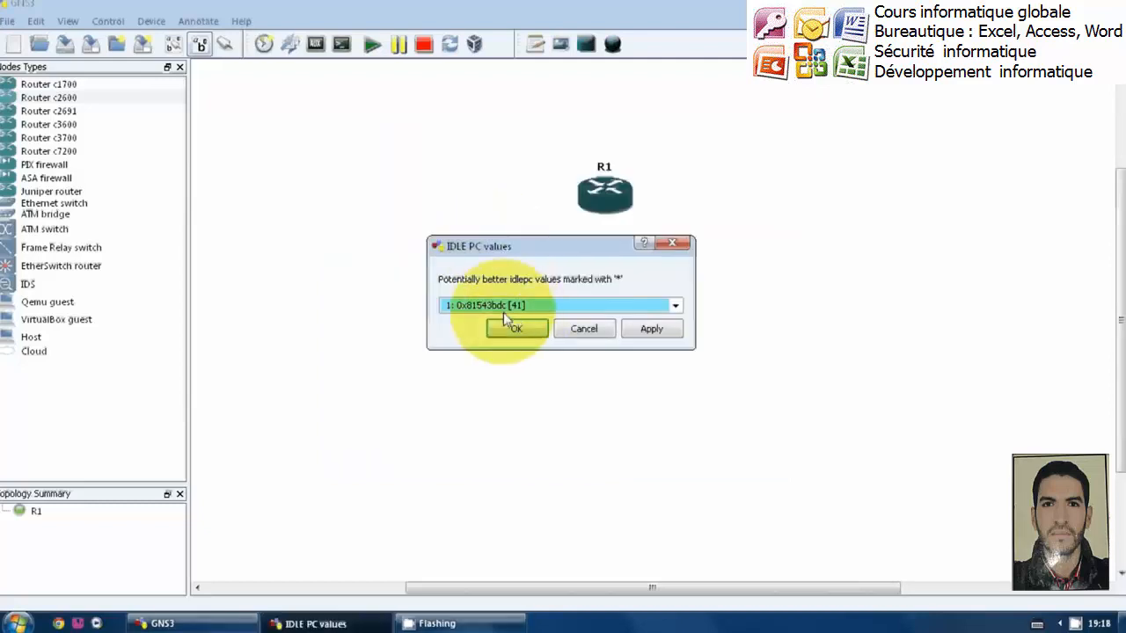
click(500, 306)
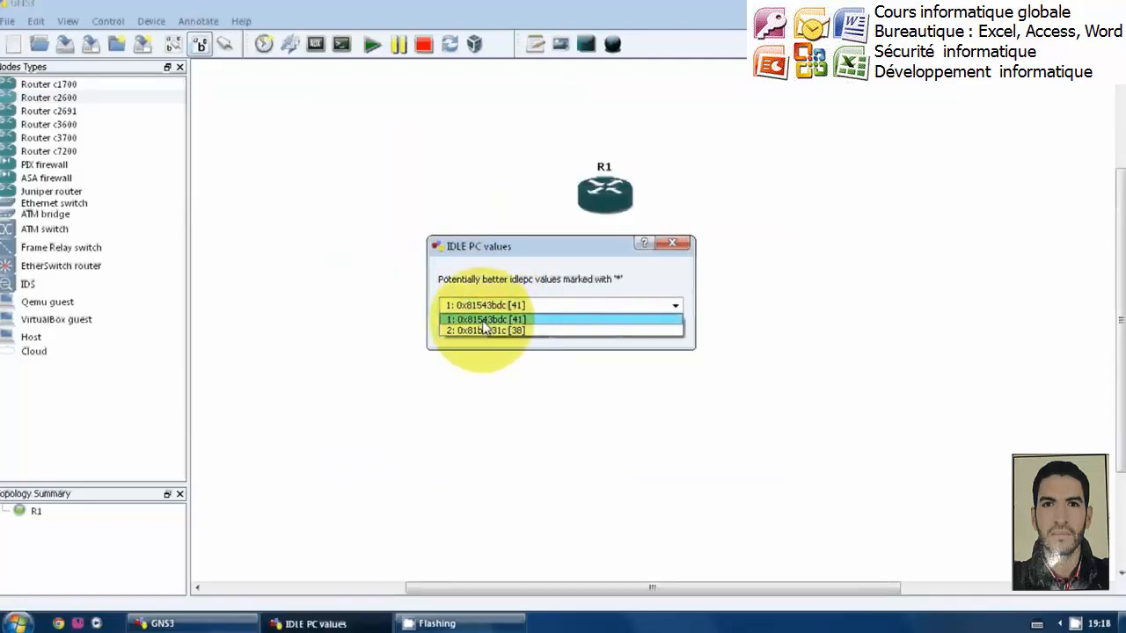
click(484, 321)
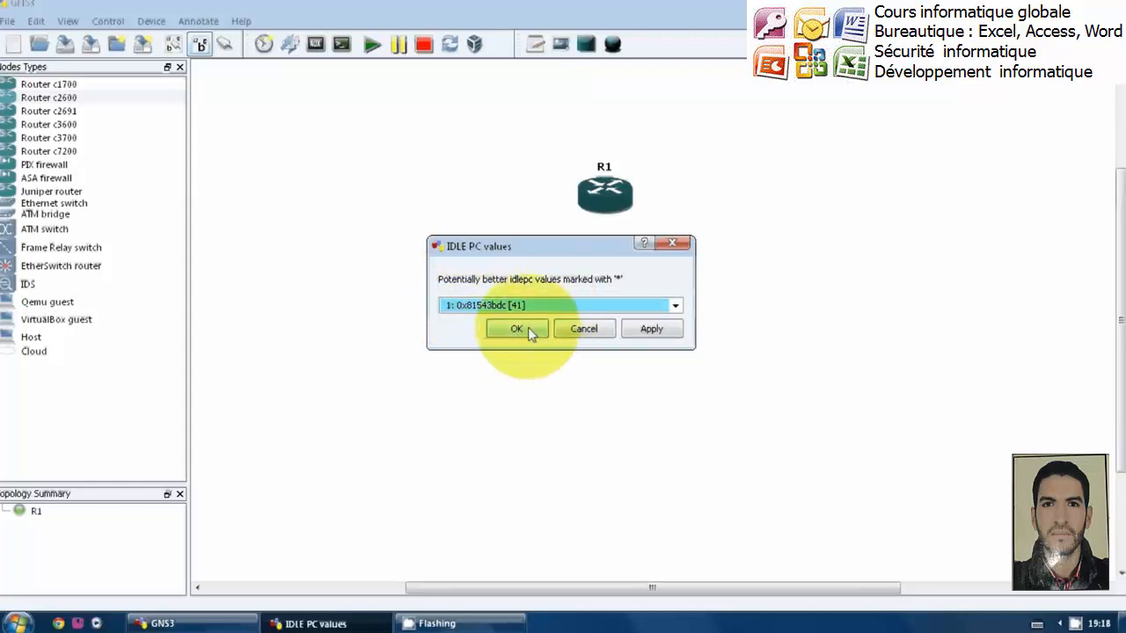
click(528, 329)
click(549, 319)
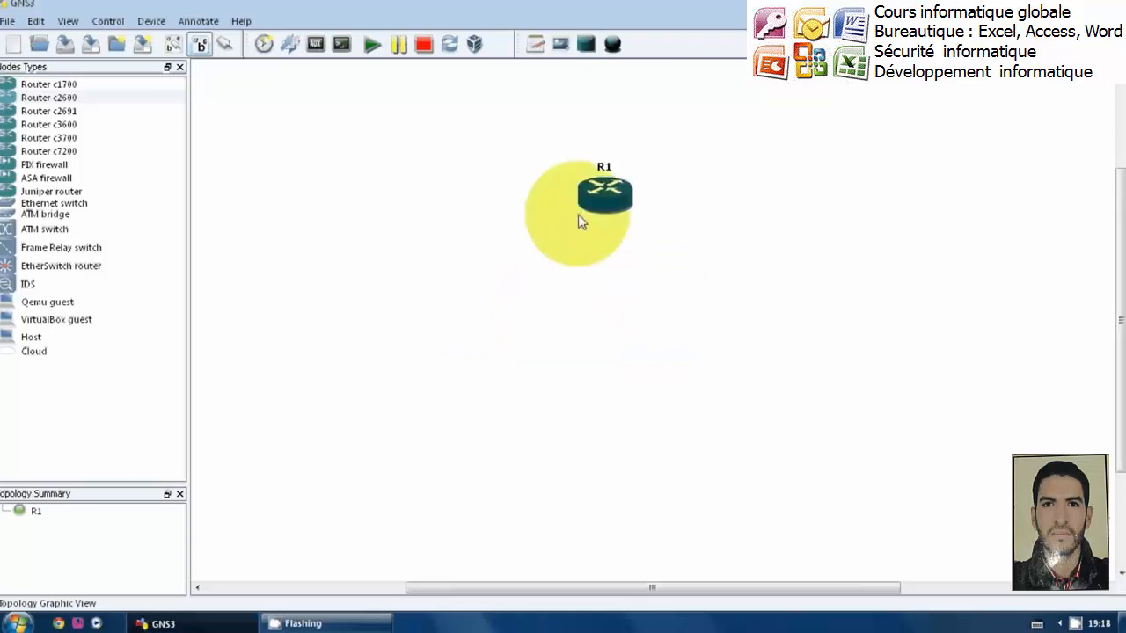
- Move R1 slightly down the canvas and open its console in a maximized window at the command prompt
drag(639, 208, 601, 252)
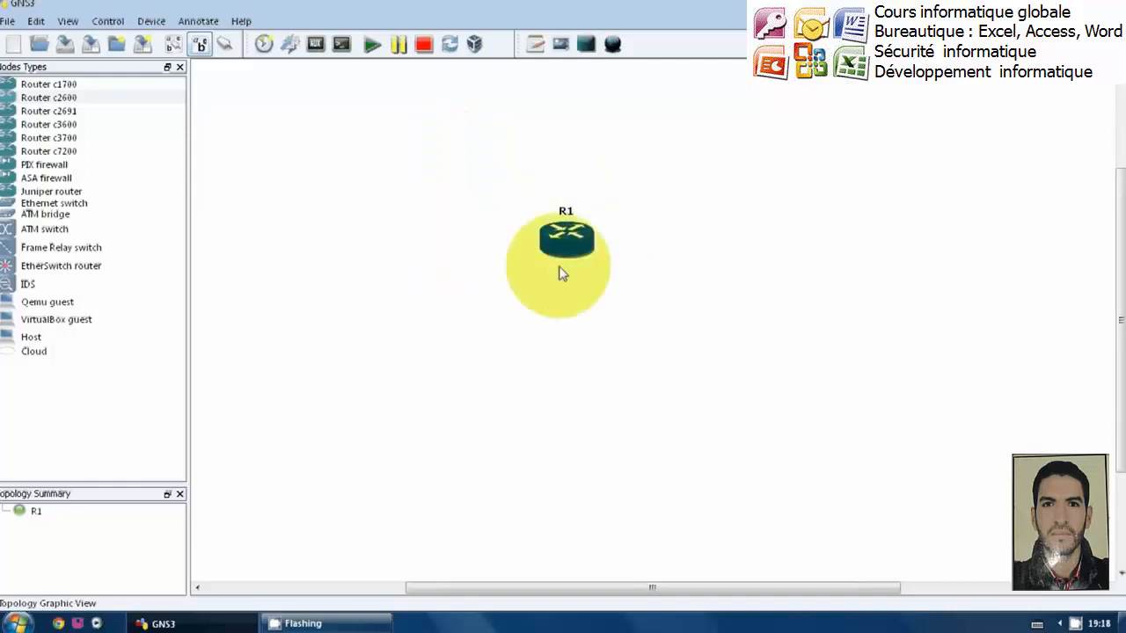
right_click(567, 236)
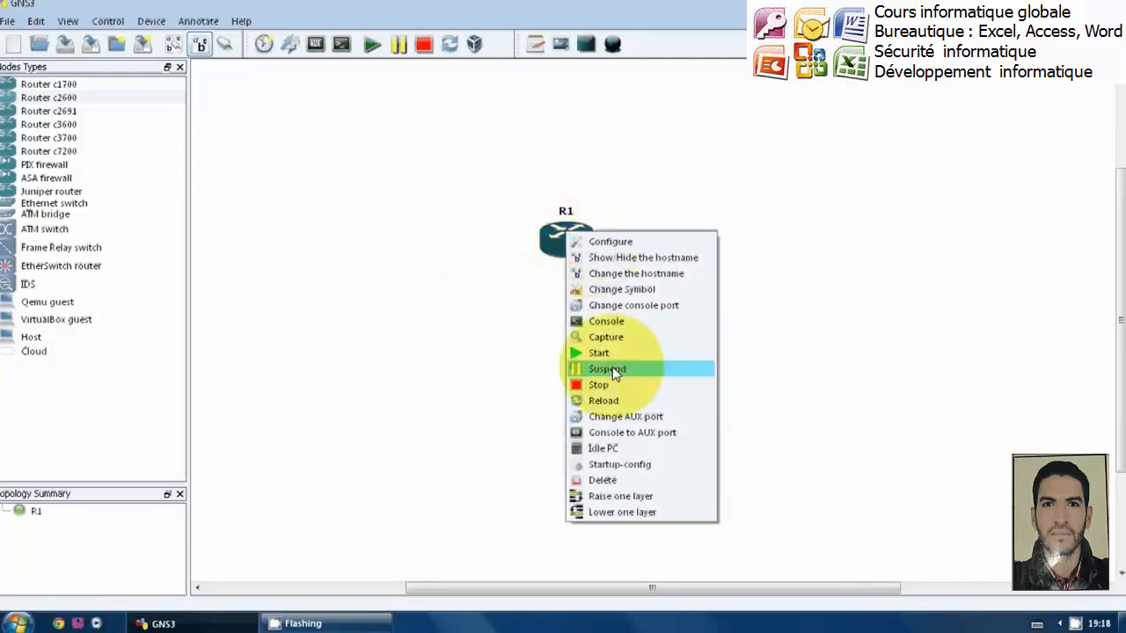
click(610, 320)
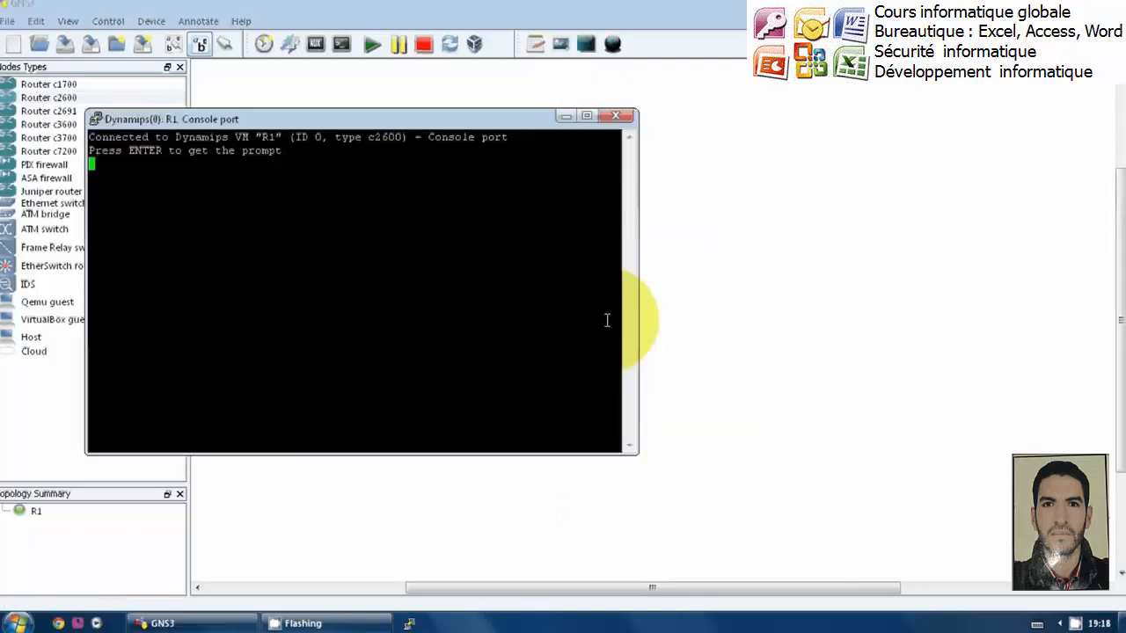
double_click(310, 120)
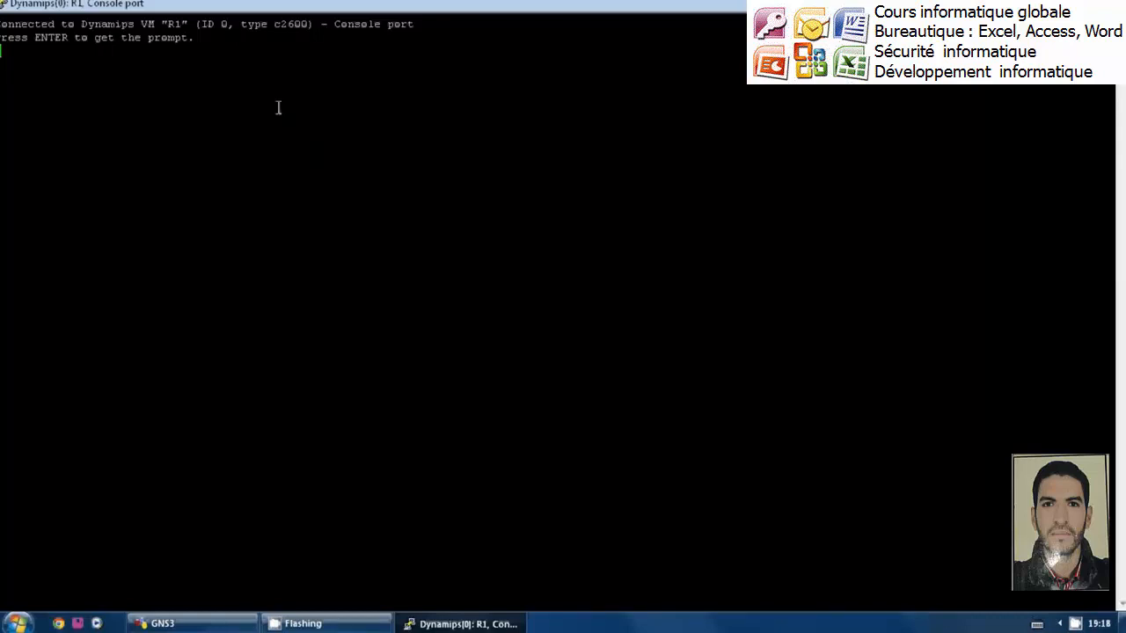
key(Return)
- List the commands available in R1's user EXEC mode, advance one line and quit the listing
text(?)
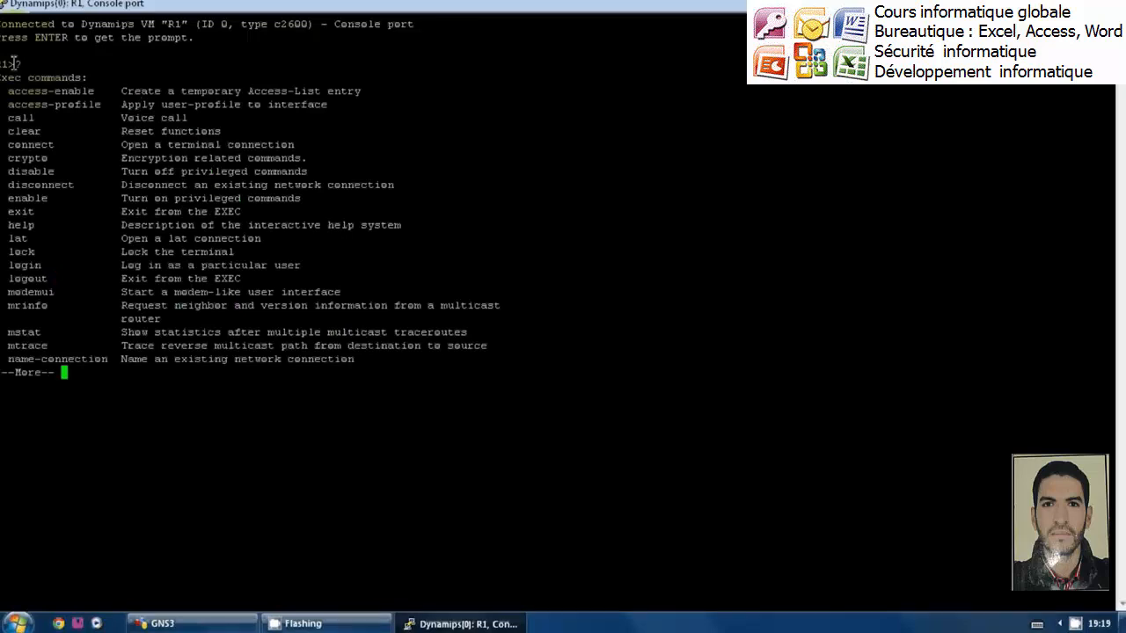
key(Return)
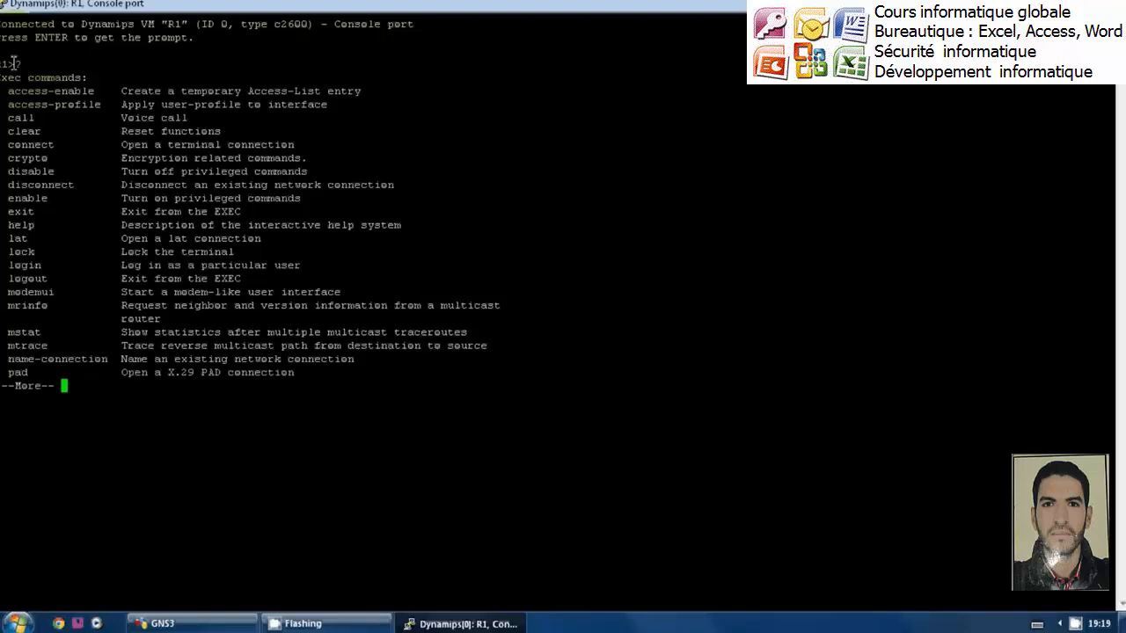
key(q)
- Enter privileged mode on R1 with enable, and global configuration mode with configure terminal
text(en)
key(Tab)
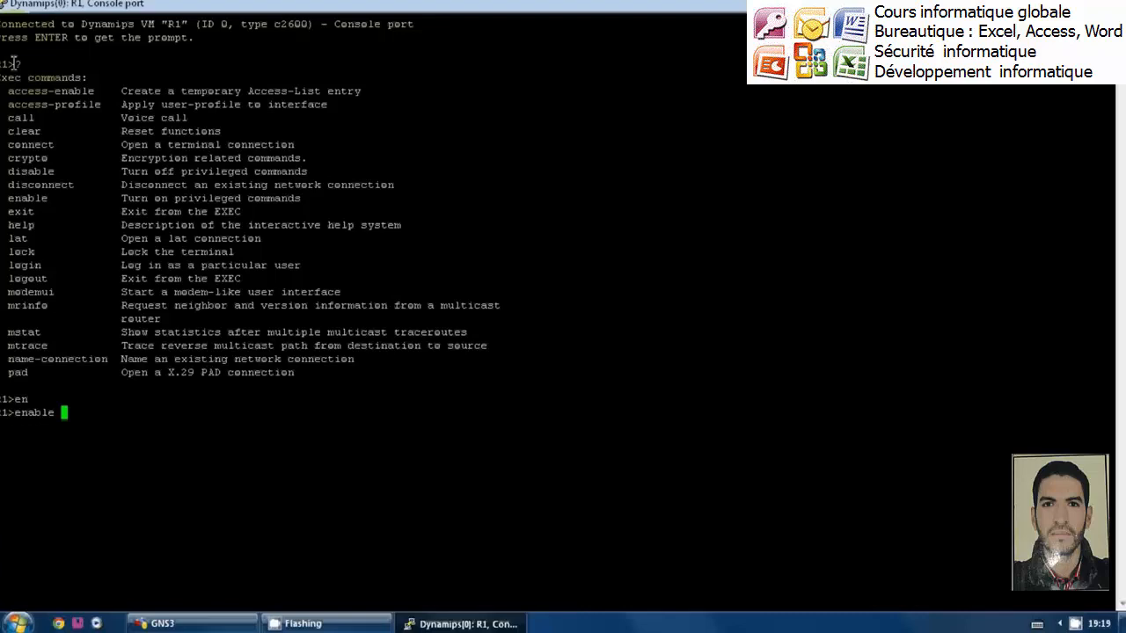
key(Return)
text(conf)
key(Tab)
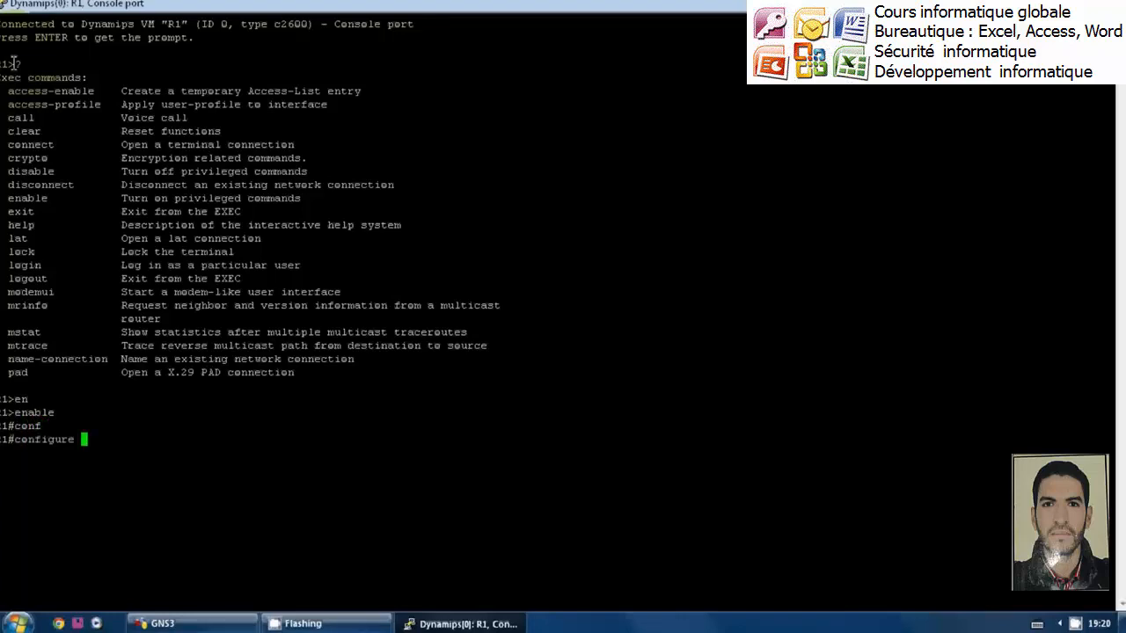
text(ter)
key(Tab)
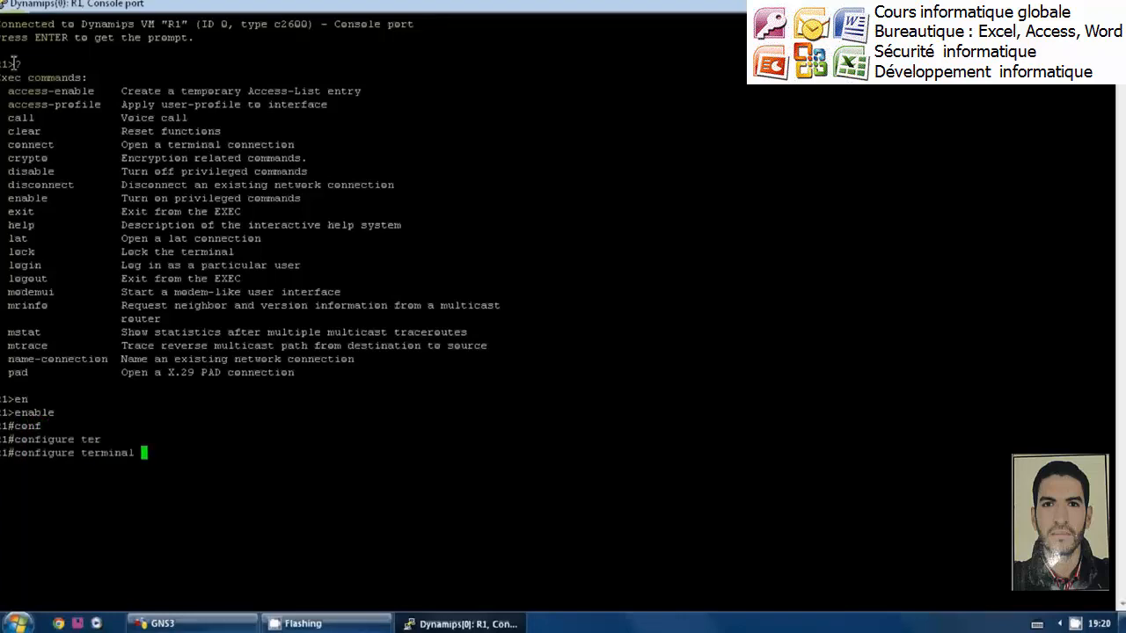
key(Return)
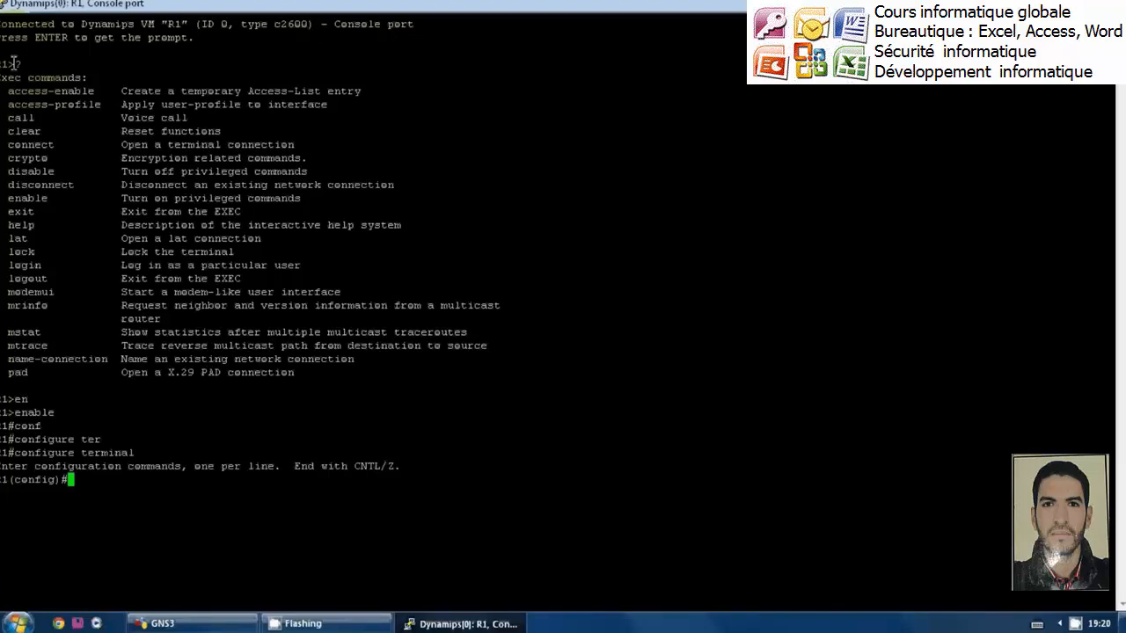
- List the commands available in global configuration mode, advance a few lines and quit the listing
text(?)
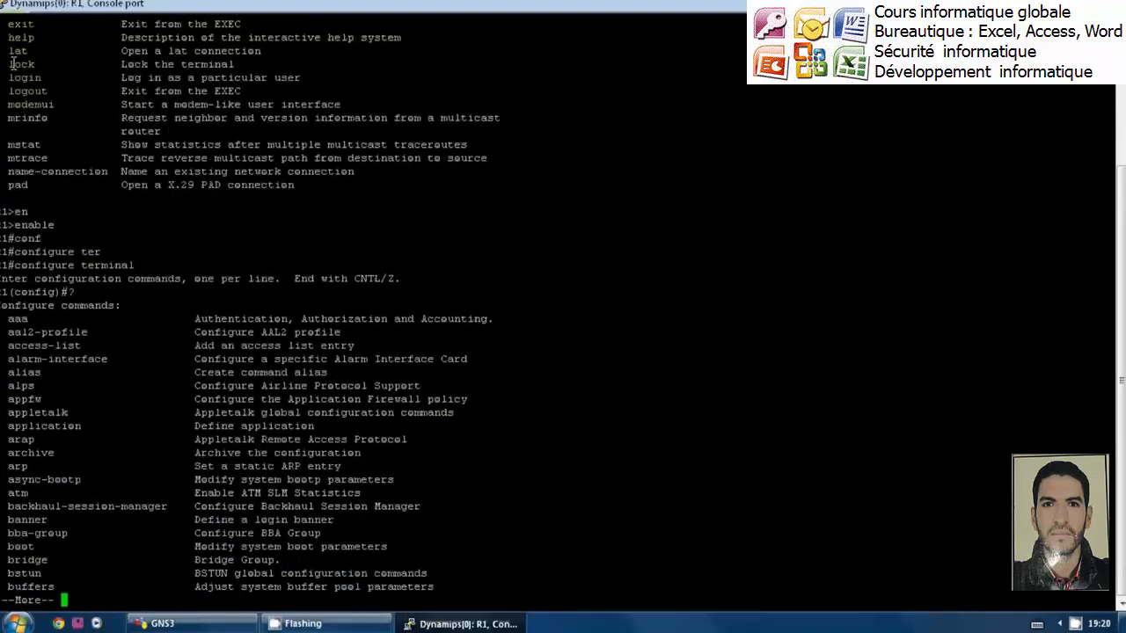
key(Return)
key(Return)
key(Return)
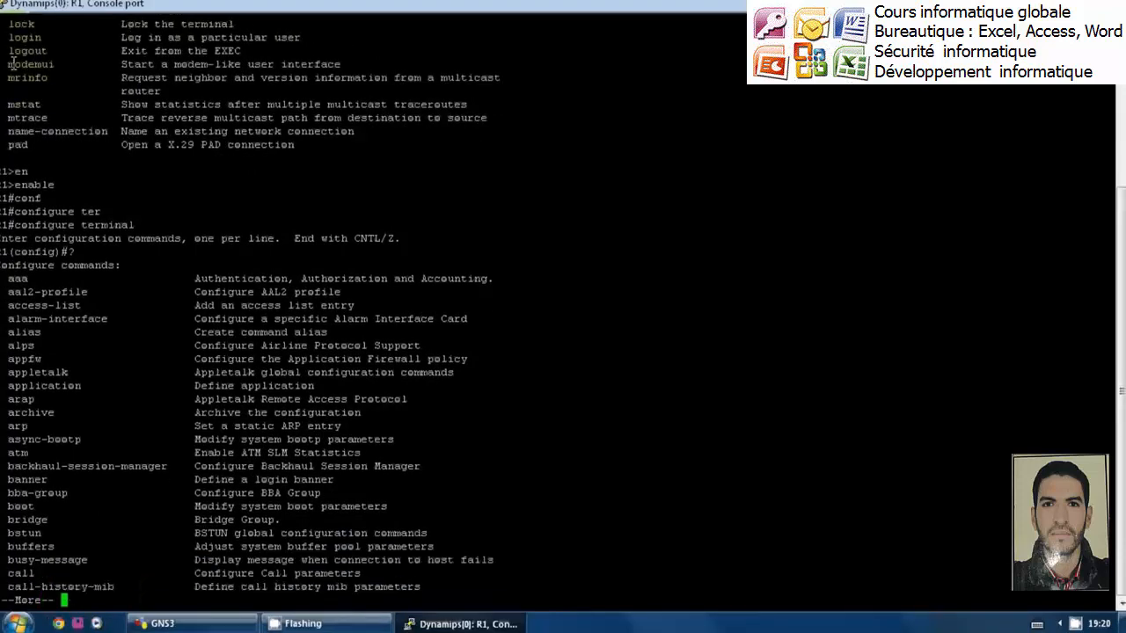
key(q)
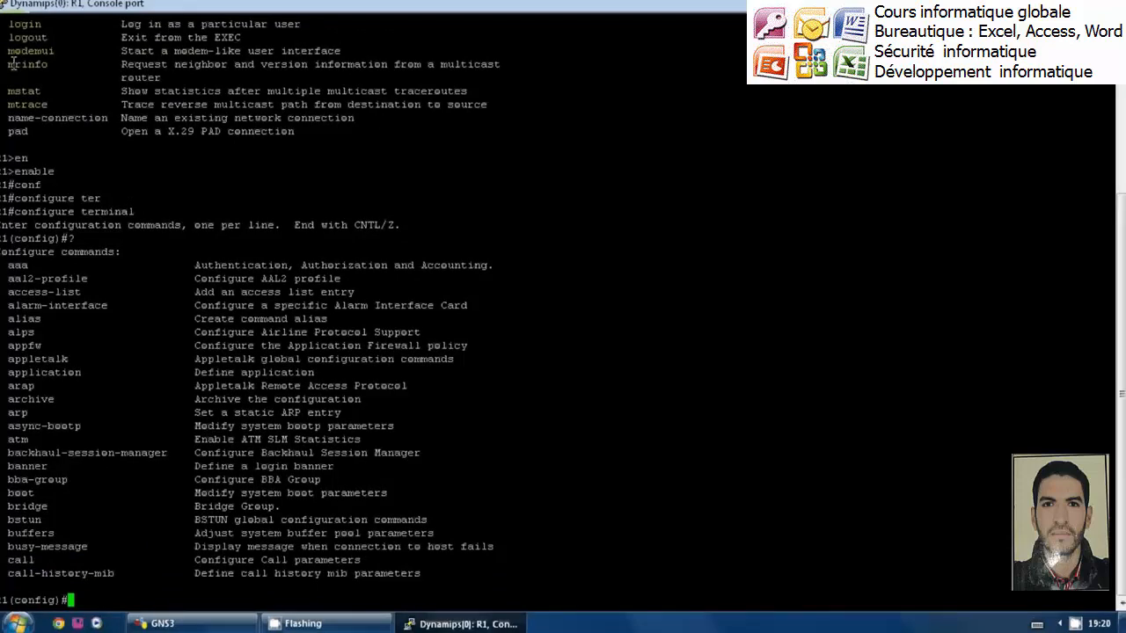
- Set the router's hostname to cisco
text(hos)
key(Tab)
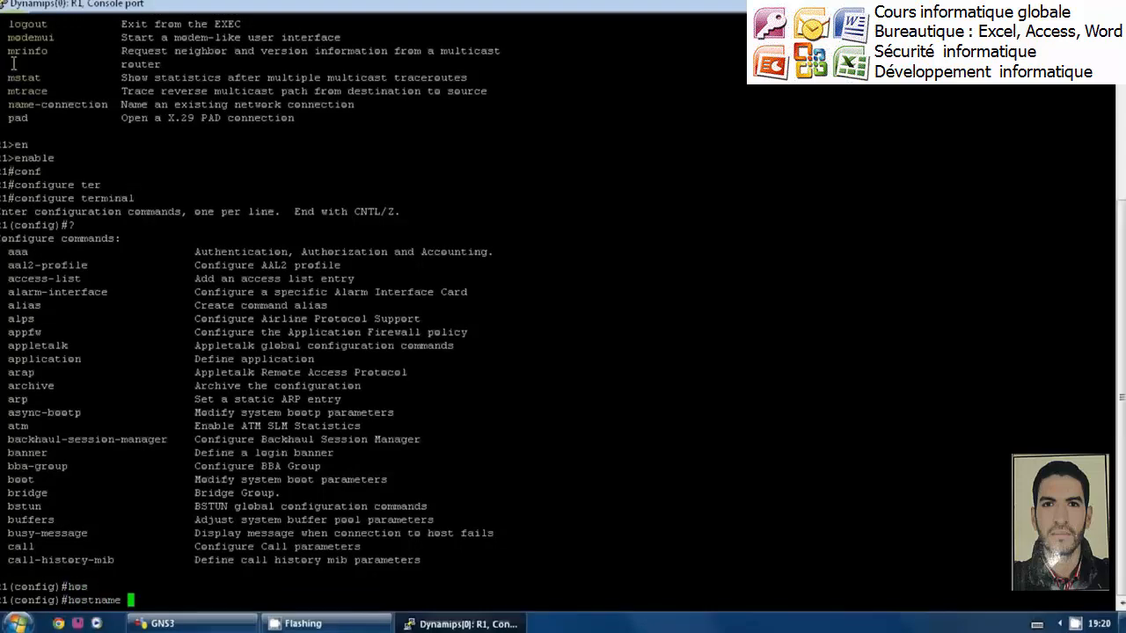
text(cisco)
key(Return)
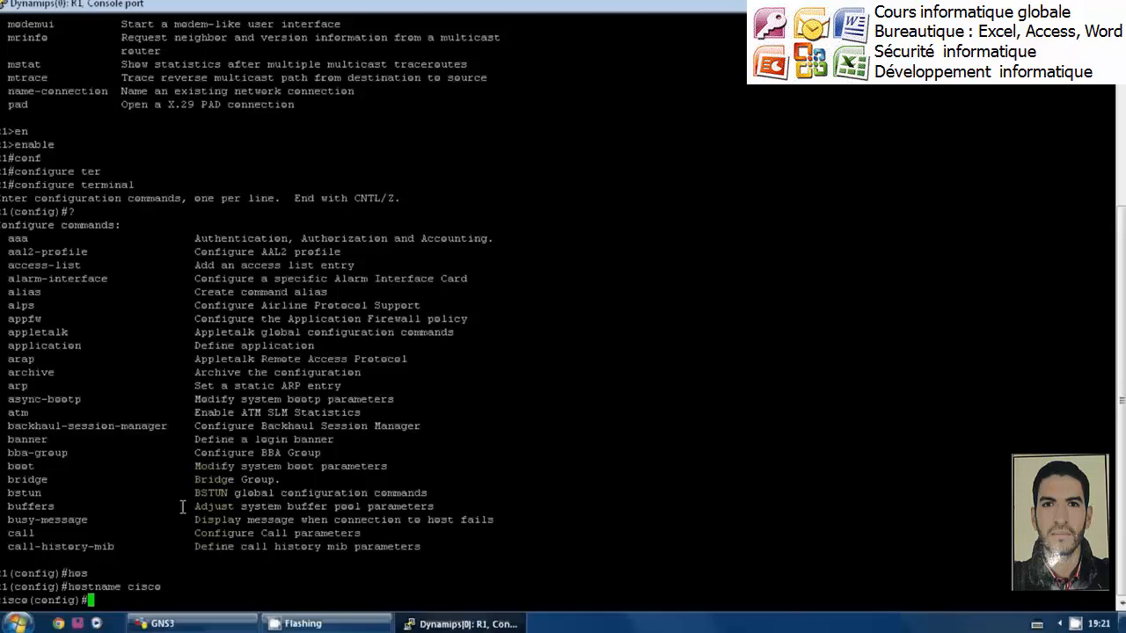
- Enter interface configuration mode for FastEthernet interface f0/0
text(int)
key(Tab)
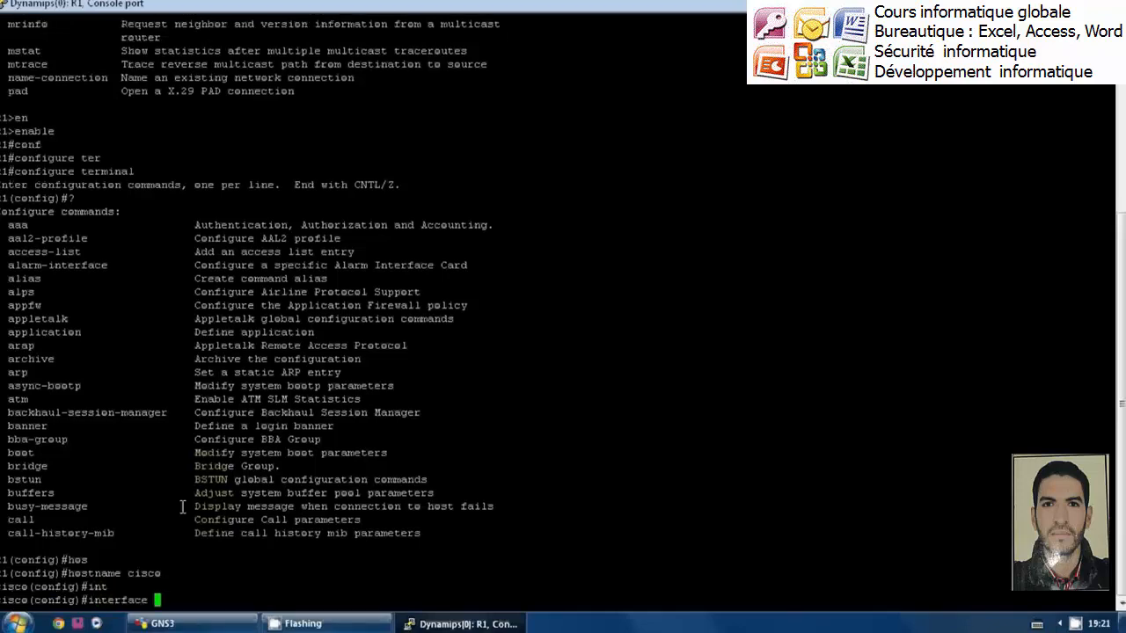
text(f0/00)
key(BackSpace)
key(Return)
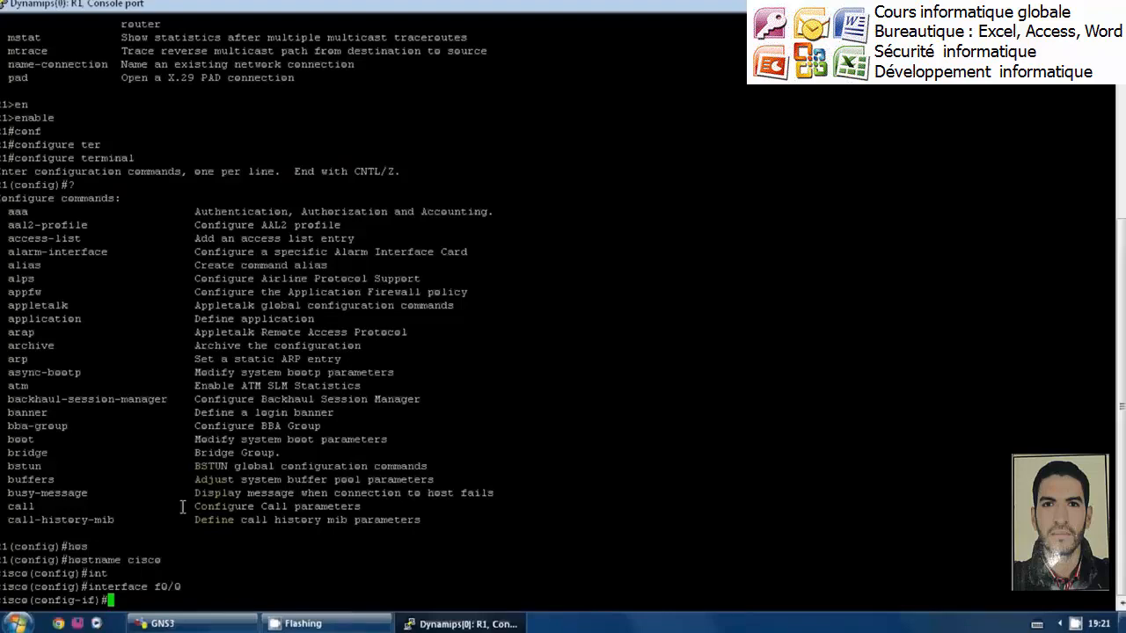
- Assign IP address 192.168.1.1 with subnet mask 255.255.255.0 to interface f0/0
text(ip add)
key(Tab)
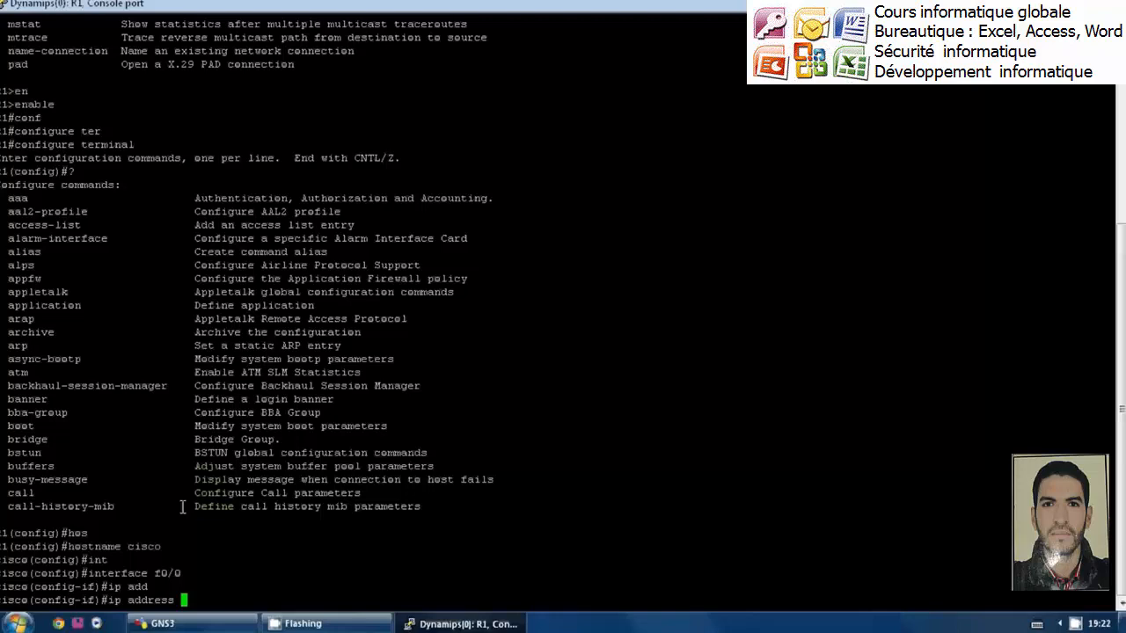
text(192.168.1.1 255.2)
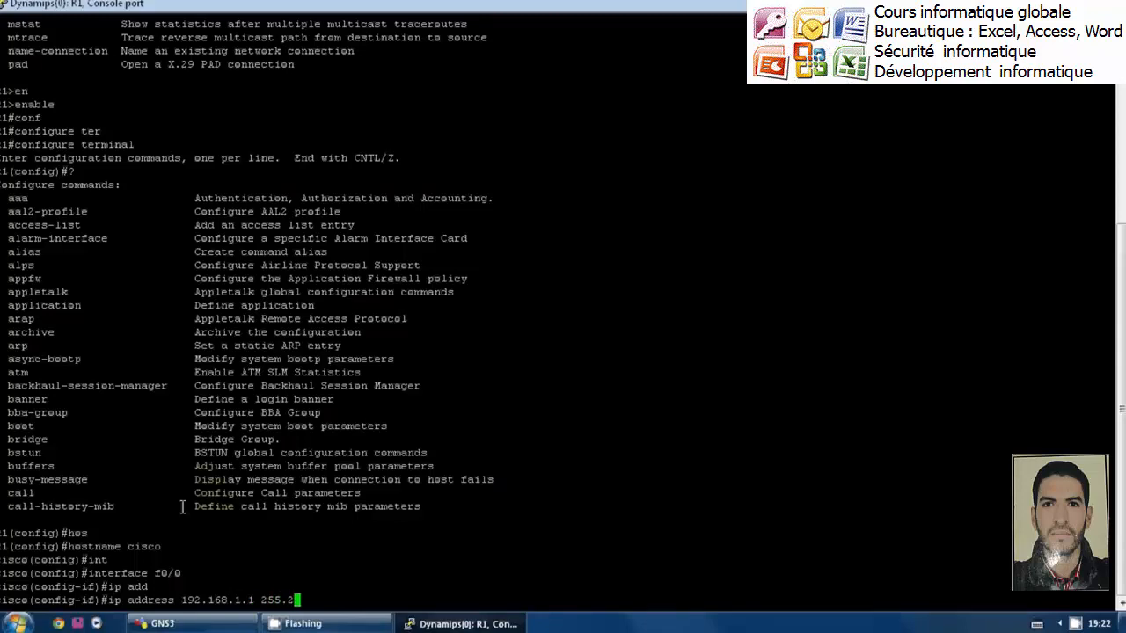
text(55.255.0)
key(Return)
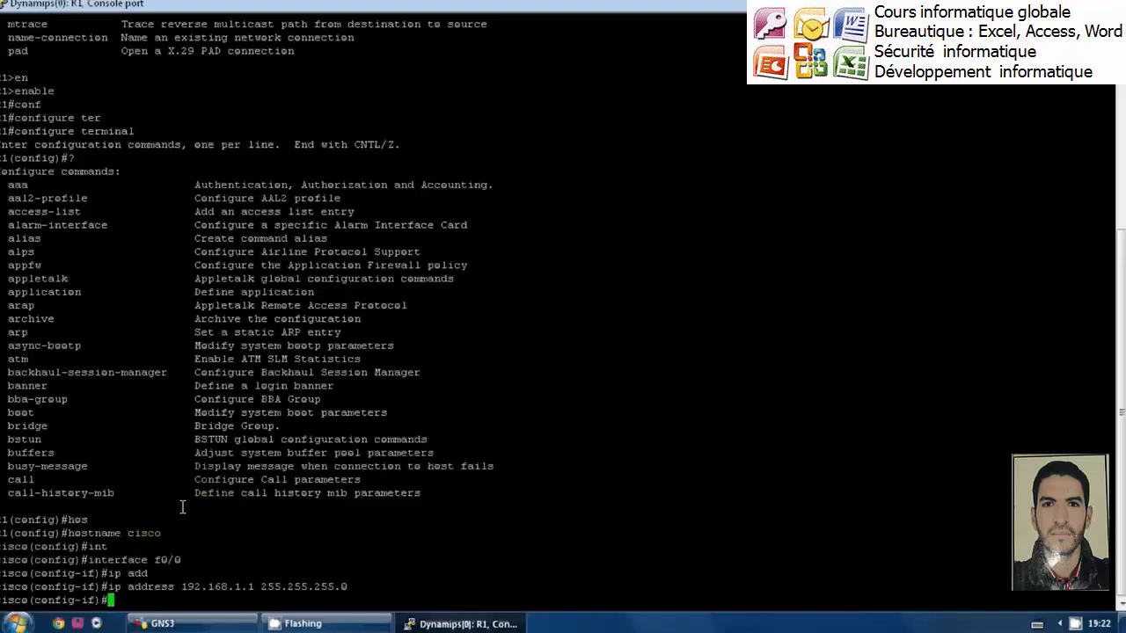
- Enable interface f0/0 with the no shutdown command
text(no shut)
key(Tab)
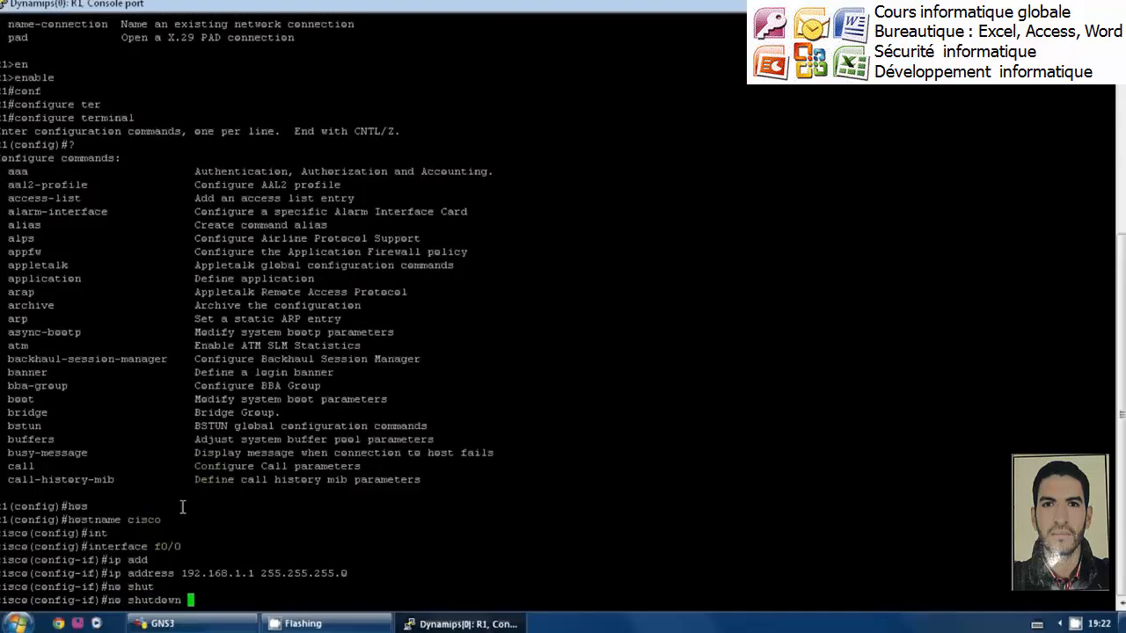
key(Return)
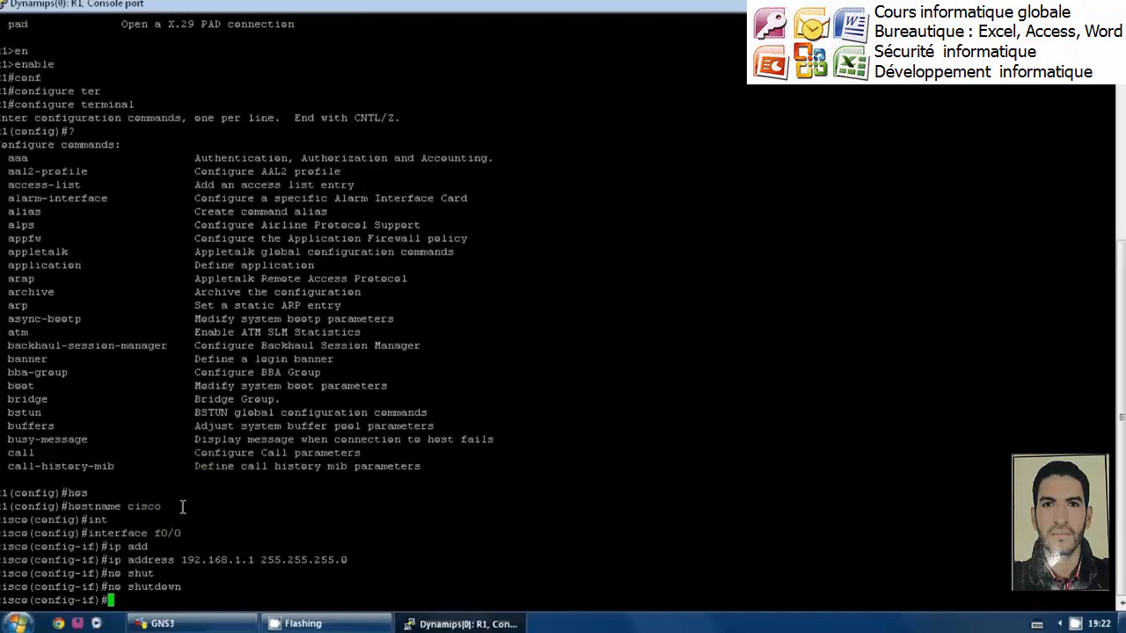